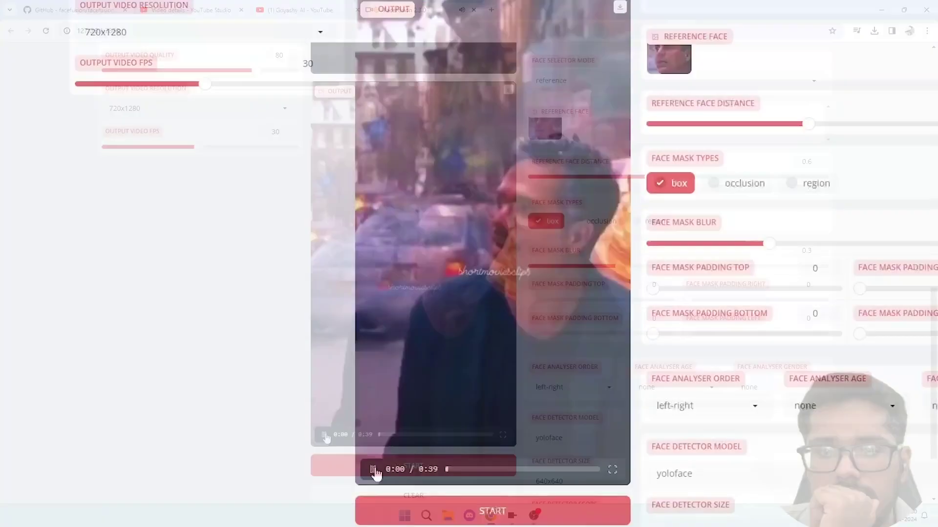
- Play the face-swapped output clip, pause it, and skip ahead to 0:08
left_click(374, 470)
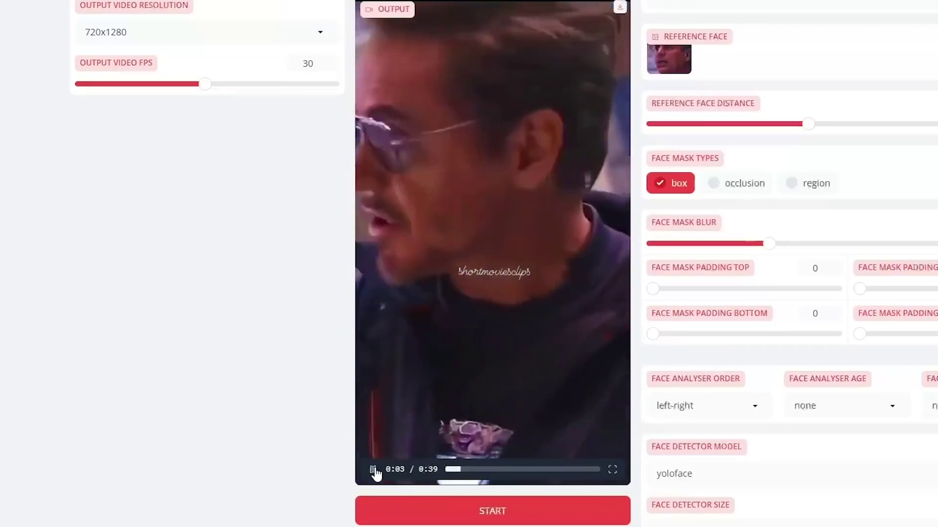
left_click(373, 470)
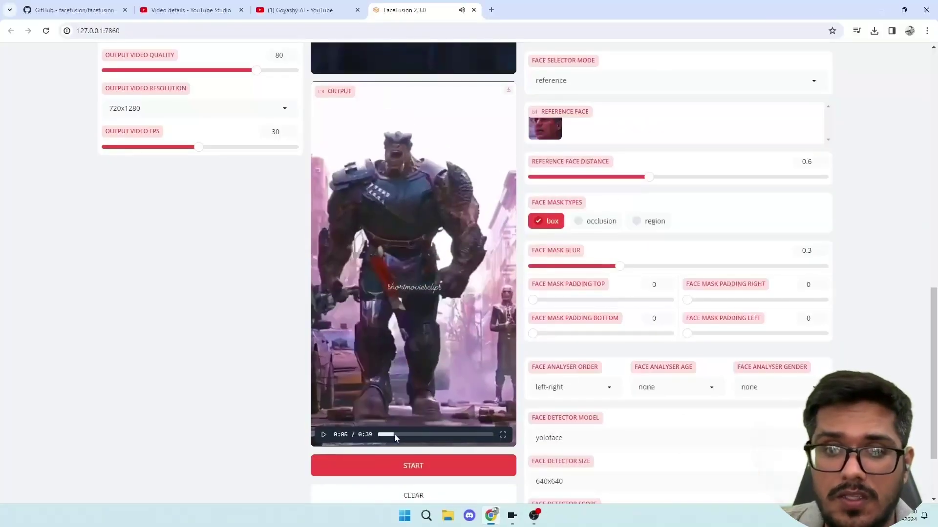
left_click_drag(394, 434, 403, 435)
key("alt+Tab")
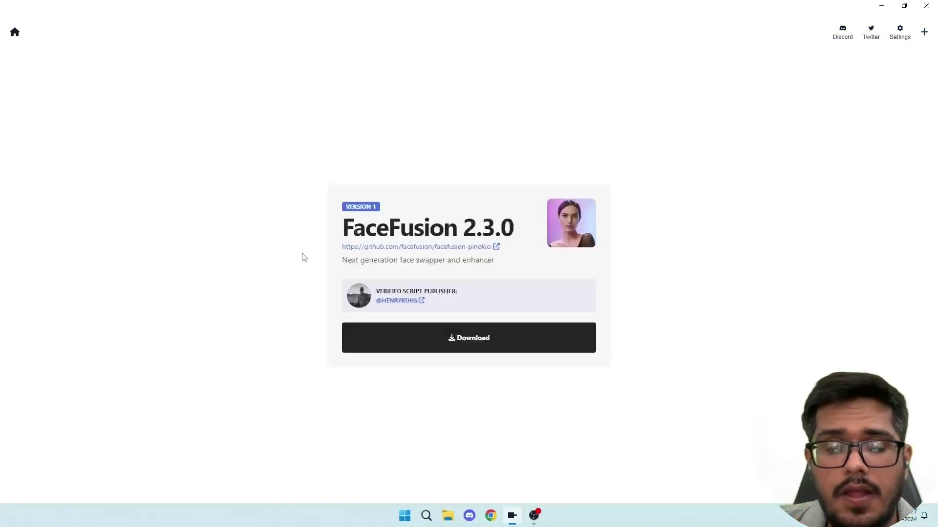
- Open the facefusion-pinokio GitHub repository and scroll down to its README
left_click(472, 247)
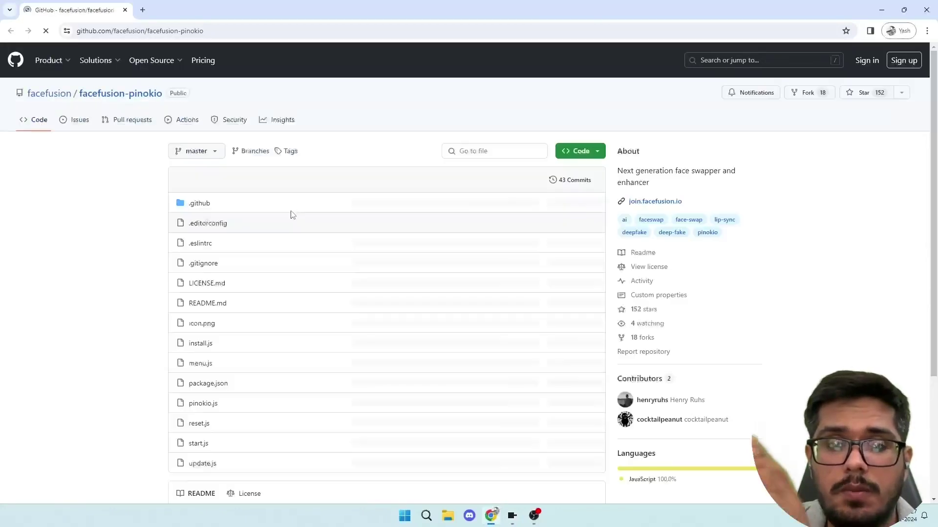
scroll(286, 215, "down", 4)
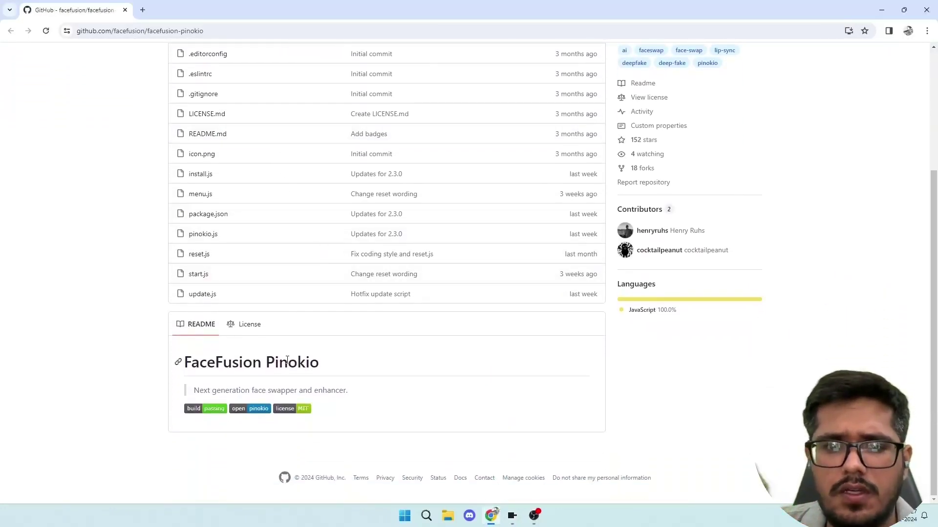
key("alt+Tab")
- Start the FaceFusion 2.3.0 download and revisit the facefusion-pinokio README on GitHub
left_click(464, 341)
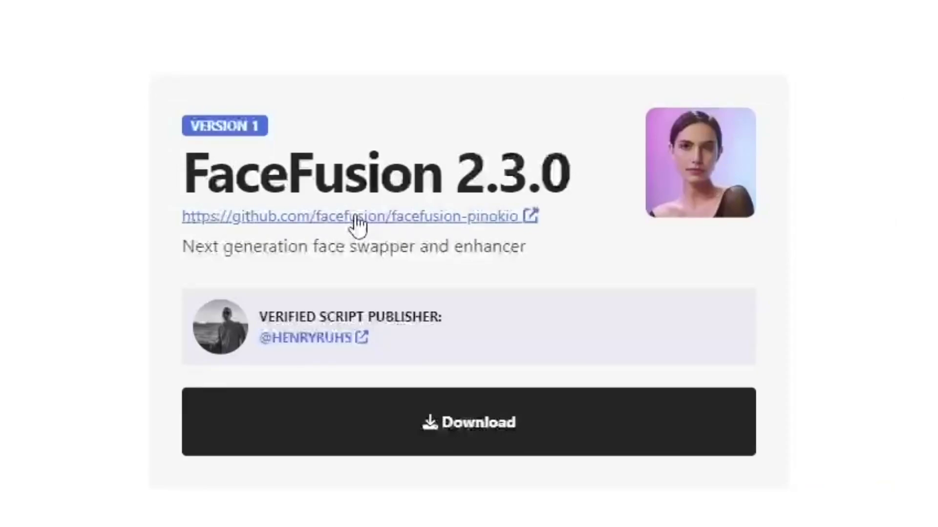
left_click(476, 224)
scroll(285, 215, "down", 1)
scroll(285, 214, "down", 3)
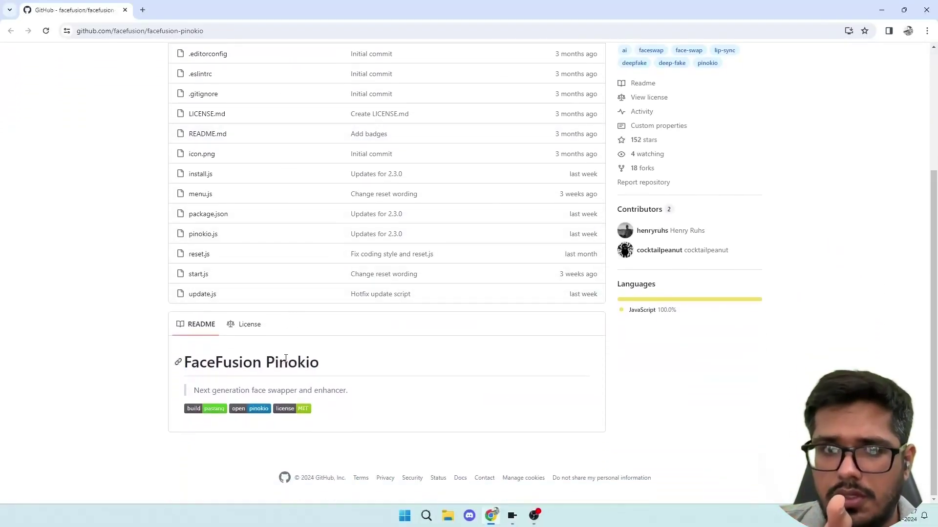
key("alt+Tab")
- Download FaceFusion 2.3.0, keeping the clone name facefusion-pinokio.git
left_click(463, 338)
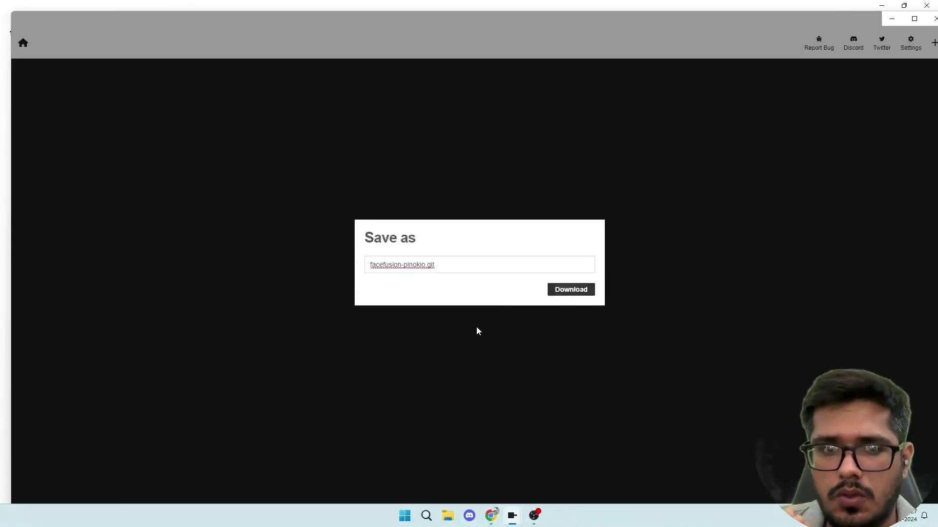
left_click(571, 291)
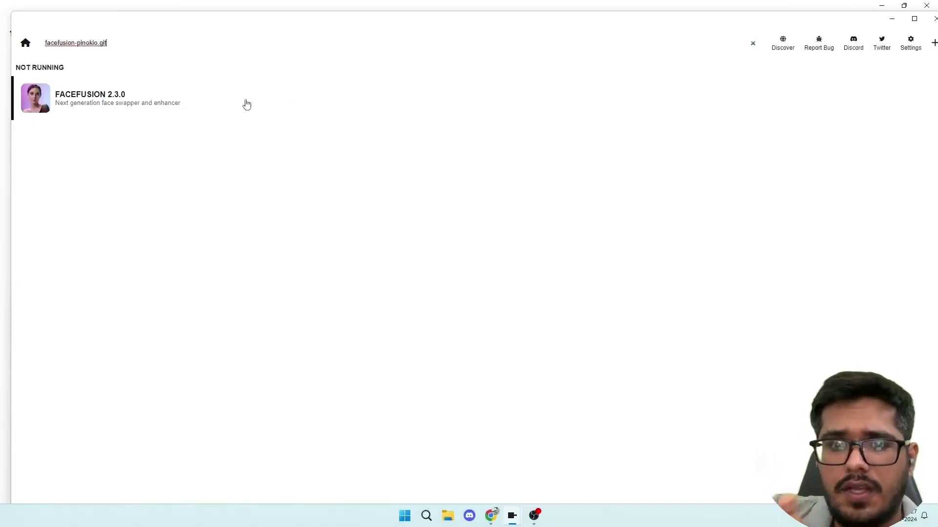
- Open the FACEFUSION 2.3.0 app page and run its Install script
left_click(101, 104)
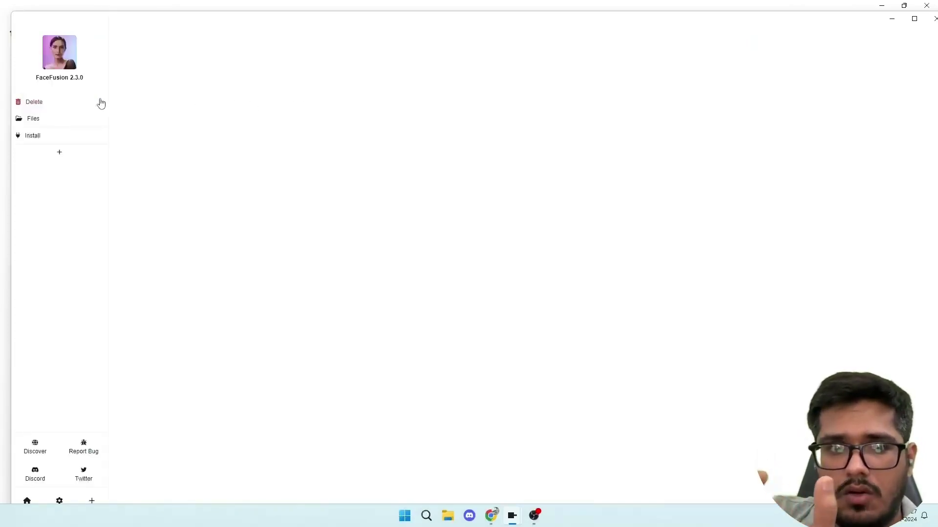
left_click(31, 137)
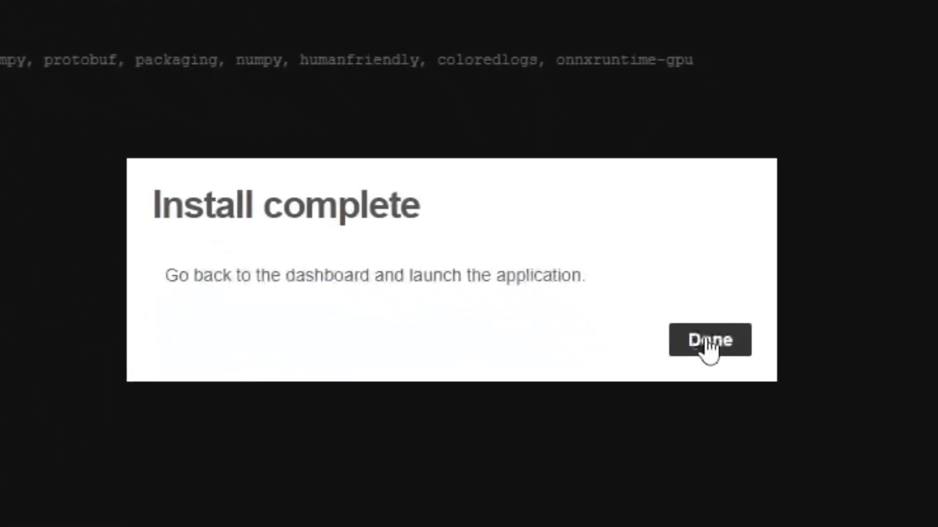
- Dismiss the Install complete message and launch FaceFusion in Launch default mode
left_click(710, 340)
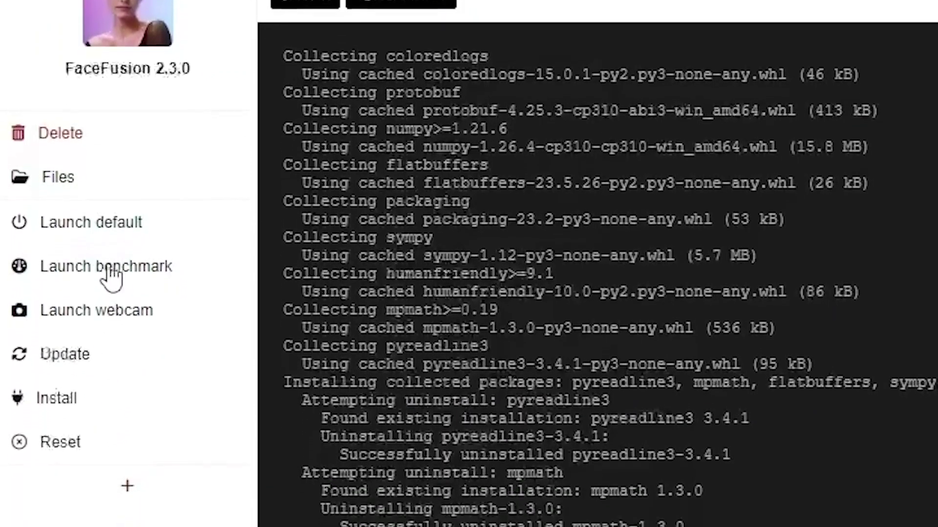
left_click(100, 228)
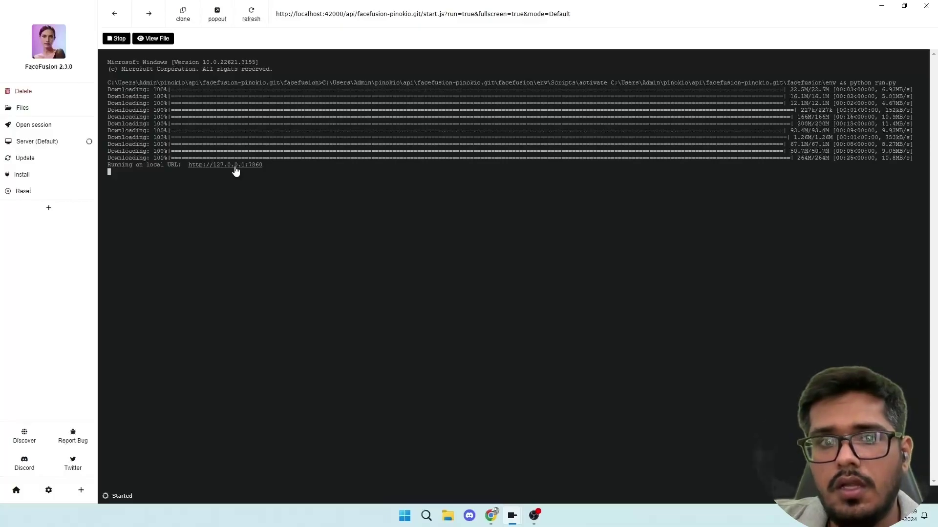
left_click(234, 166)
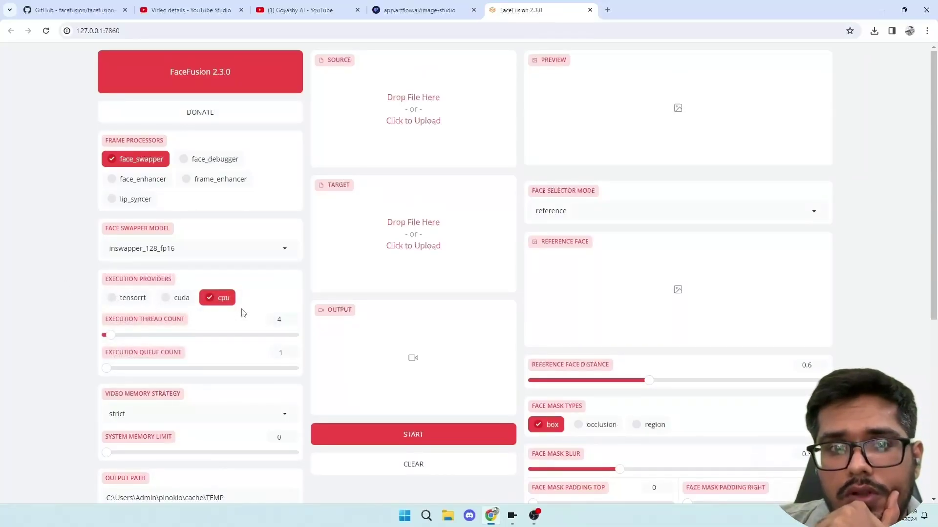
scroll(245, 313, "down", 2)
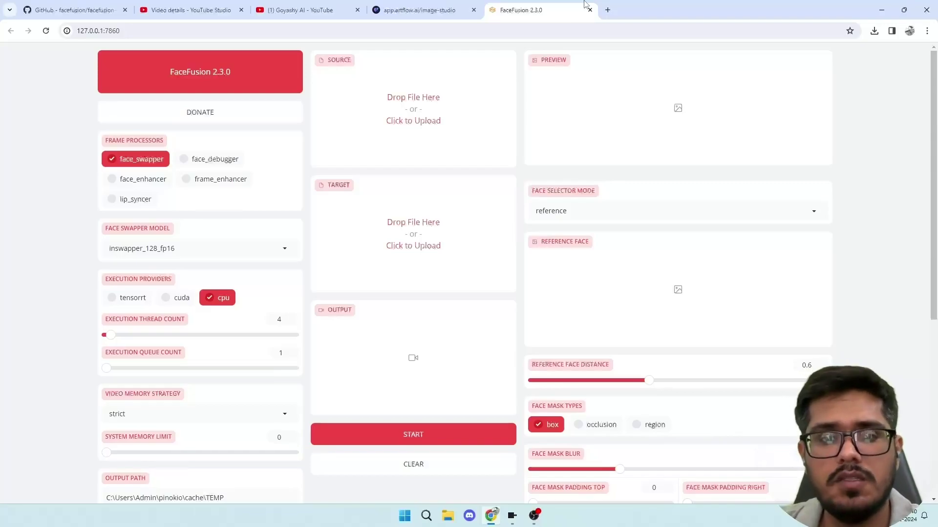
- Load the portrait photo as source and meme_test.png as target, then inspect the swapped preview
key("alt+Tab")
key("Tab")
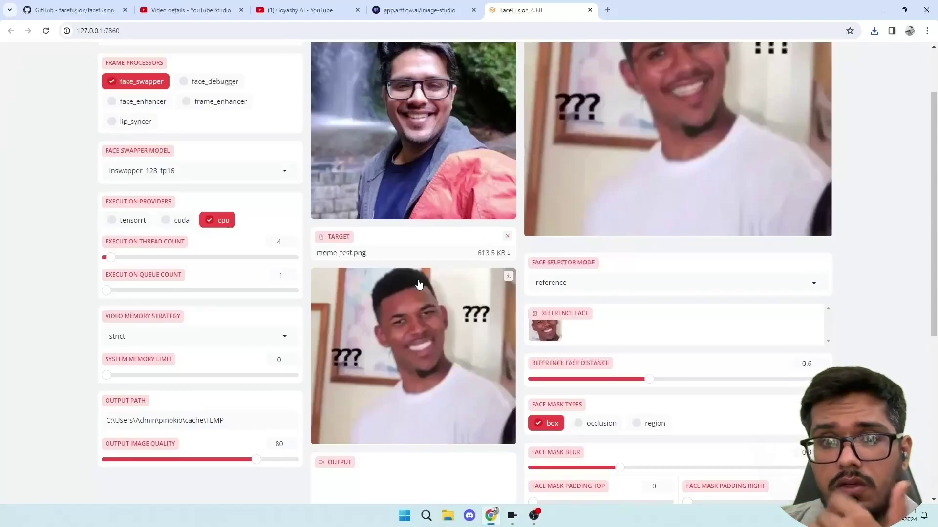
scroll(418, 283, "up", 2)
scroll(386, 228, "down", 3)
scroll(413, 440, "up", 3)
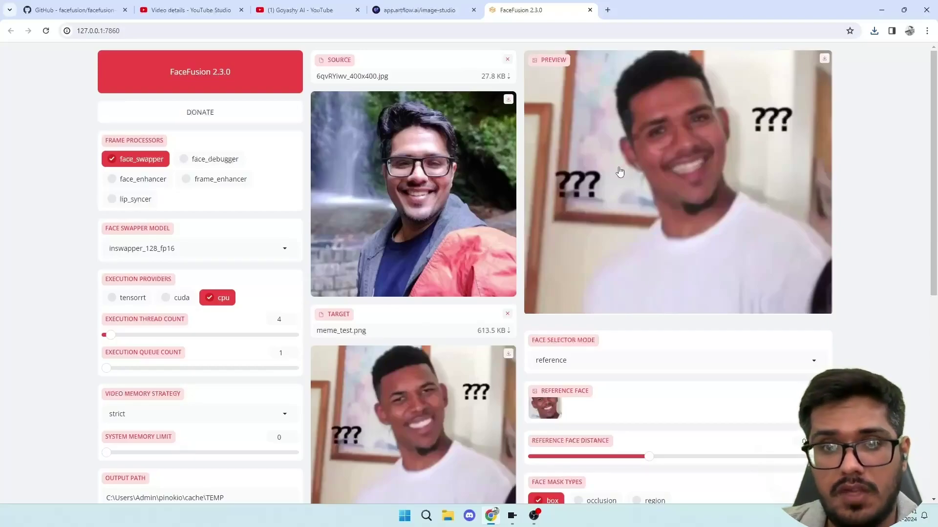
scroll(643, 215, "down", 7)
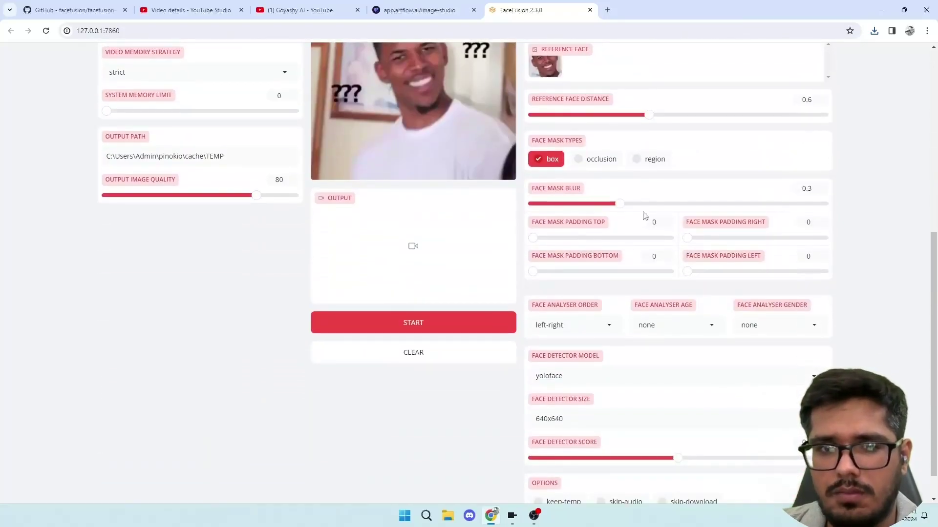
left_click(482, 329)
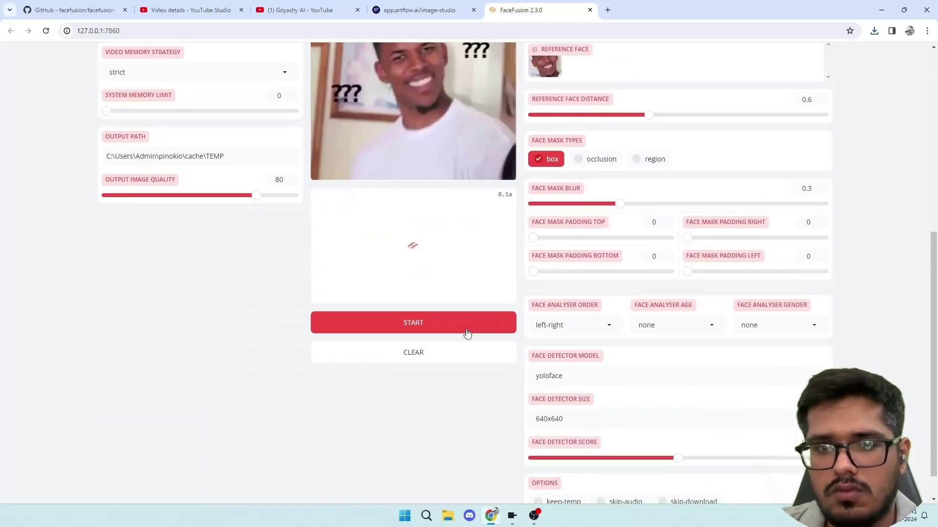
scroll(523, 286, "up", 3)
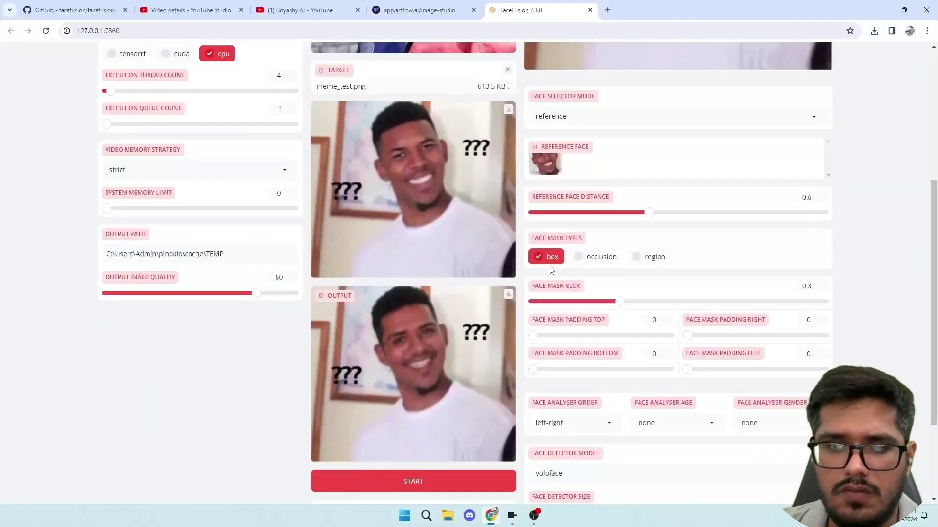
scroll(510, 336, "up", 3)
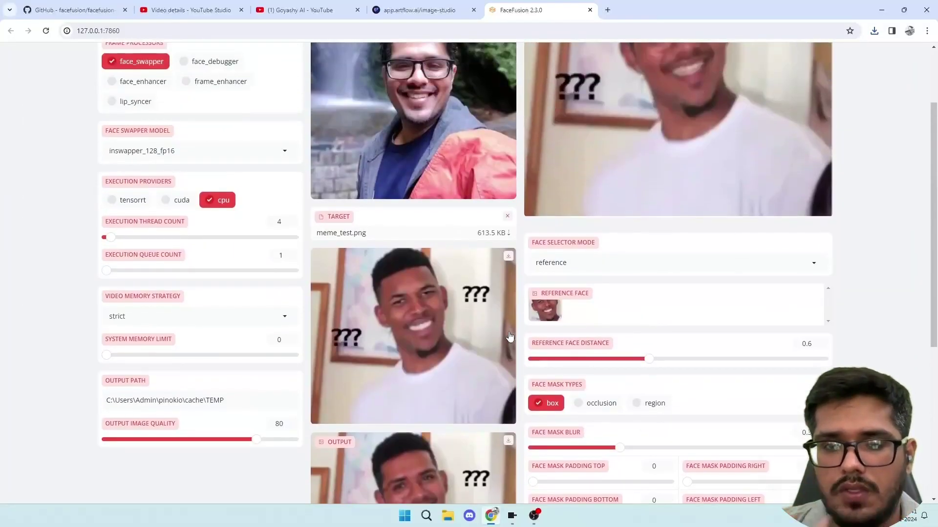
scroll(509, 336, "up", 2)
scroll(510, 336, "down", 3)
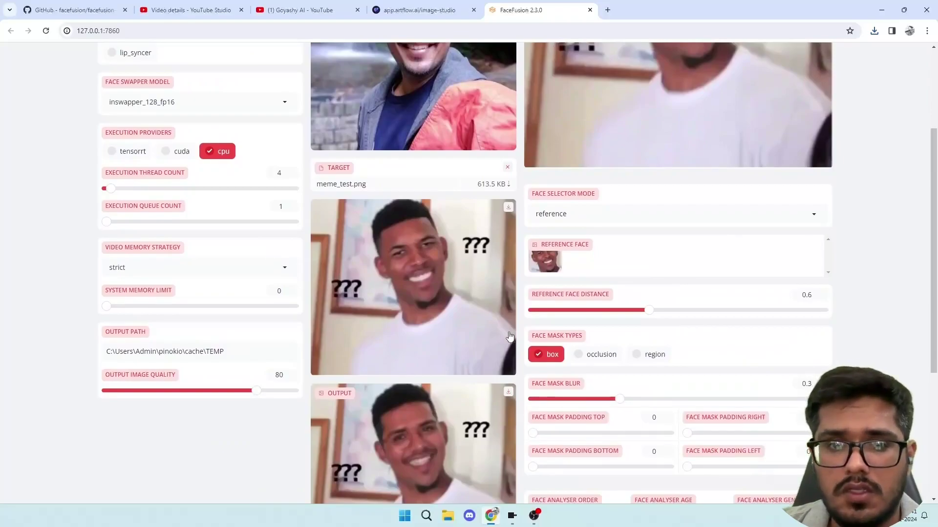
scroll(510, 336, "up", 3)
scroll(509, 336, "down", 8)
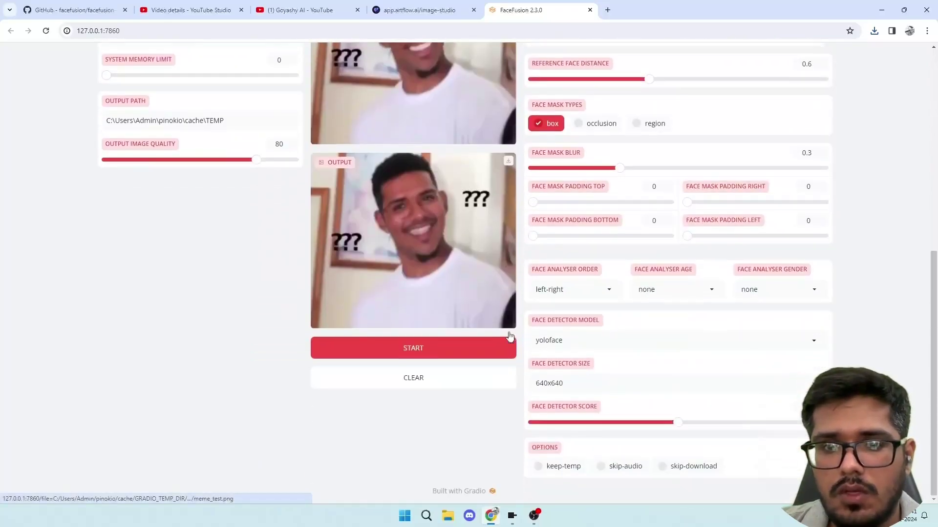
scroll(509, 336, "up", 7)
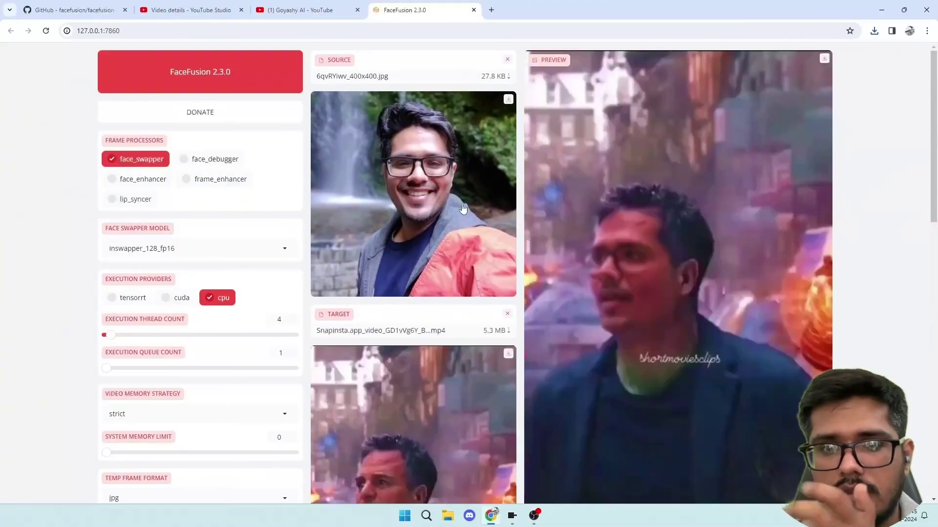
- Play the Snapinsta .mp4 in the Target player and check the face-swap preview
scroll(427, 204, "down", 1)
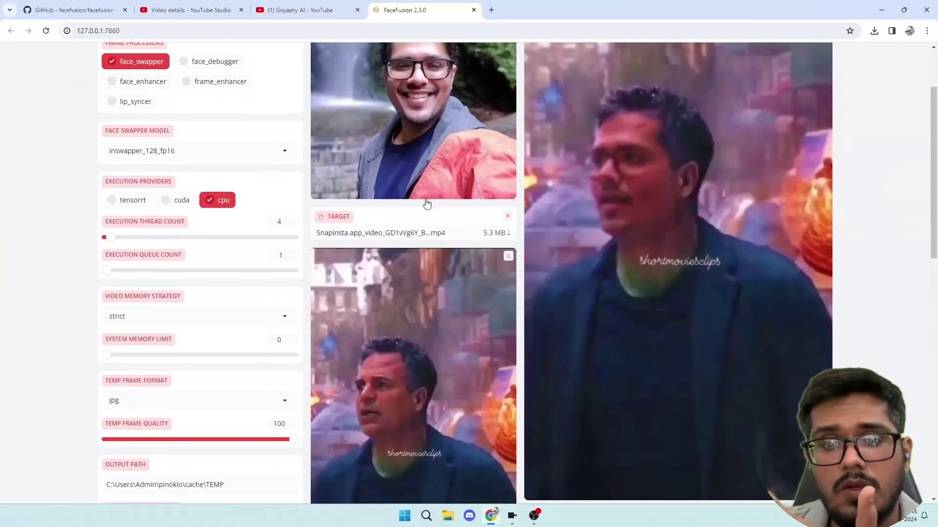
scroll(427, 204, "down", 3)
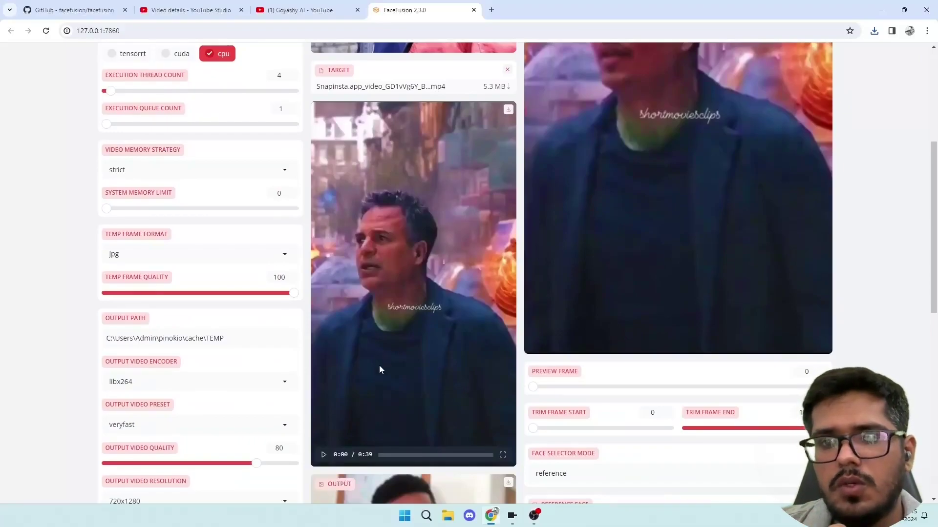
left_click(323, 455)
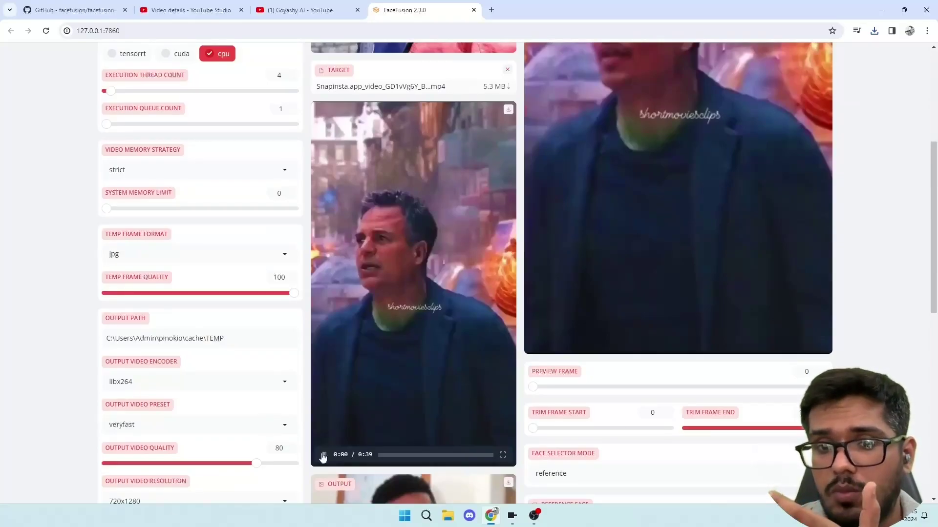
scroll(513, 266, "up", 5)
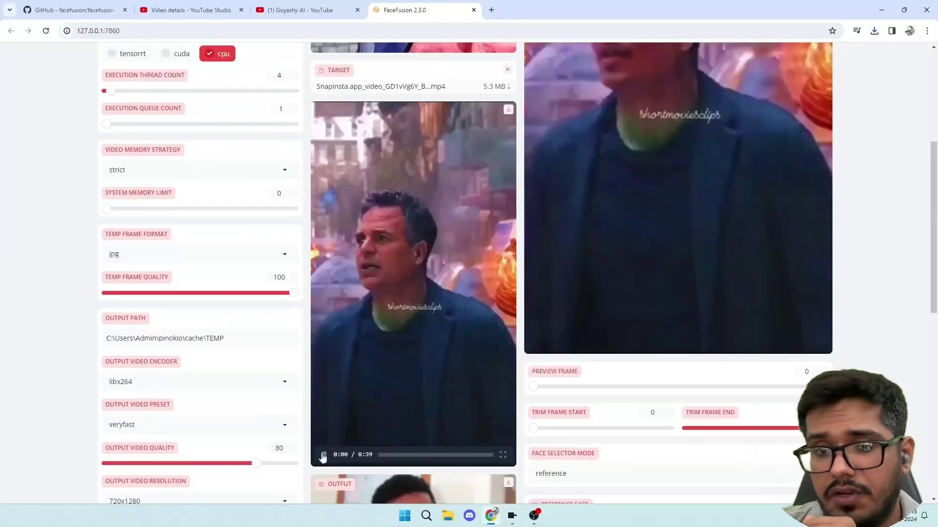
left_click(323, 456)
scroll(619, 243, "up", 5)
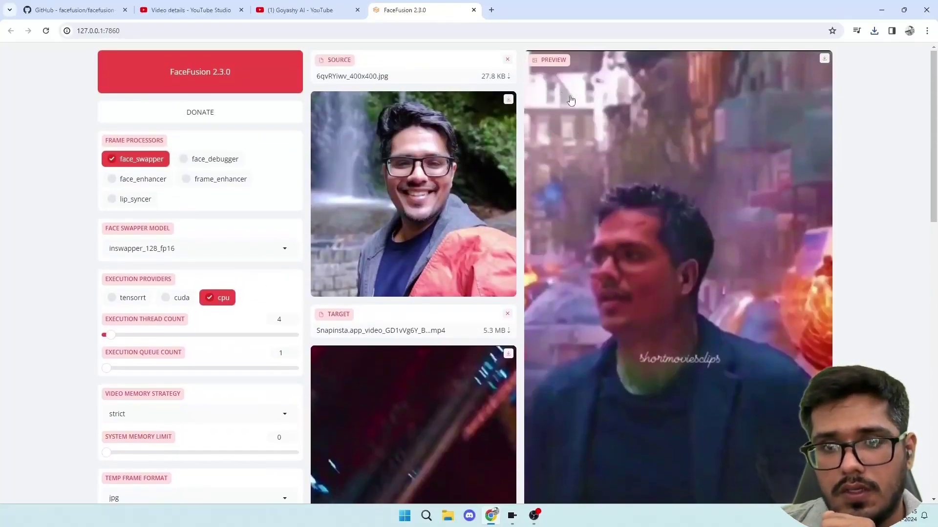
- Run START to render the face swap on the 39-second Snapinsta movie clip
scroll(571, 245, "down", 12)
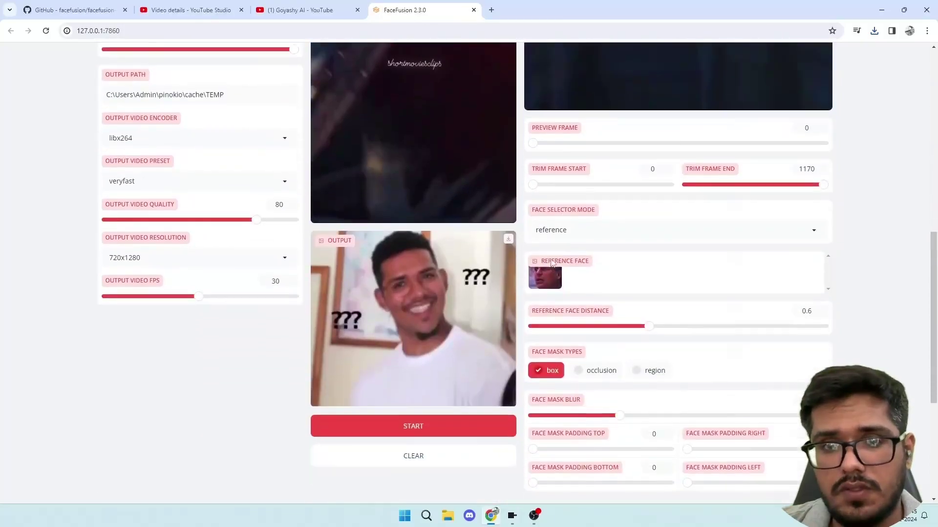
left_click(446, 329)
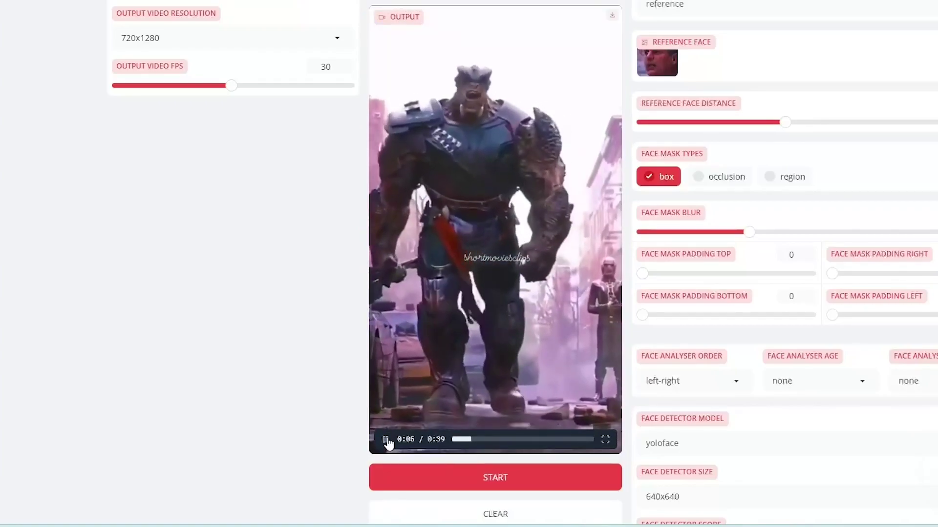
left_click(386, 439)
left_click(386, 441)
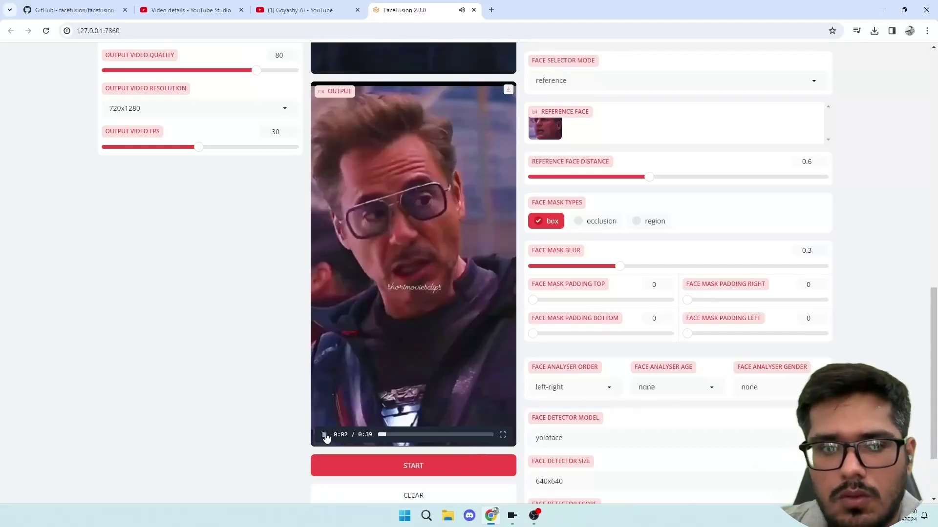
left_click(326, 438)
left_click(403, 435)
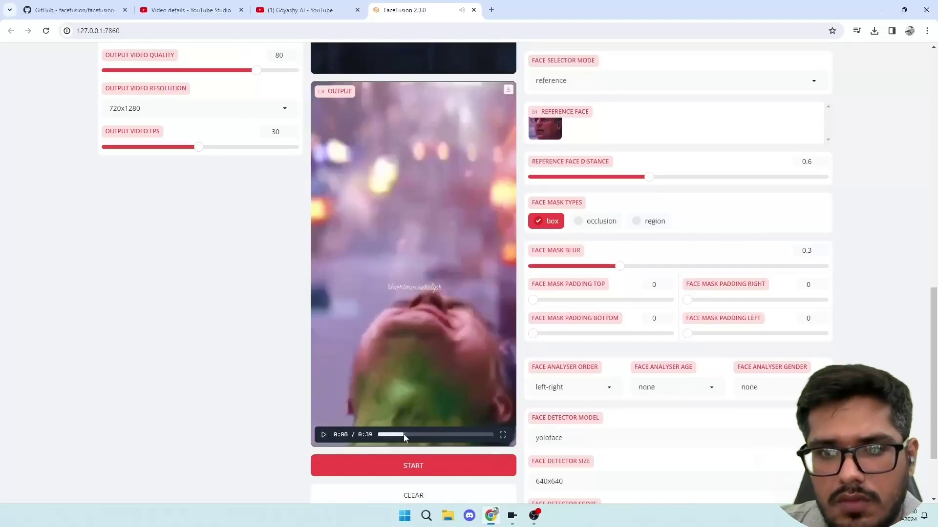
left_click_drag(405, 435, 485, 434)
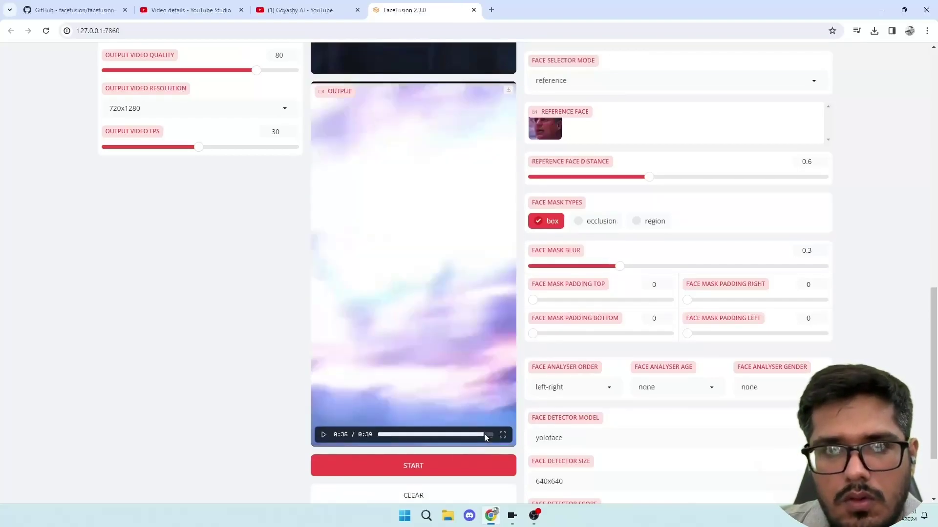
scroll(452, 359, "up", 10)
scroll(451, 355, "down", 5)
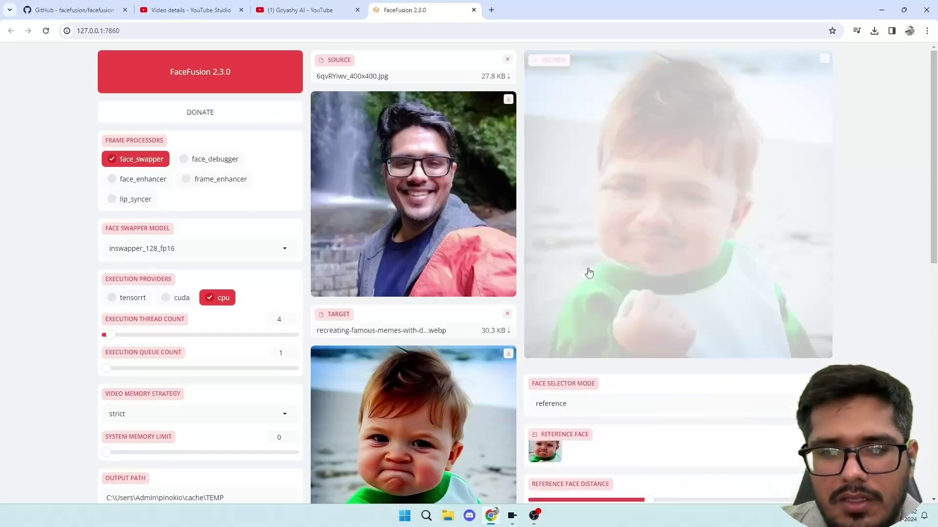
scroll(589, 272, "down", 2)
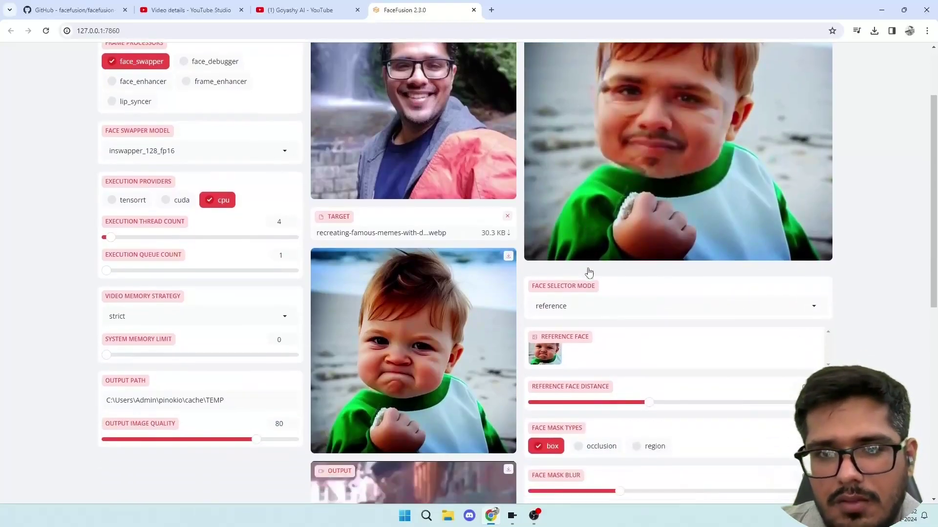
scroll(589, 273, "up", 2)
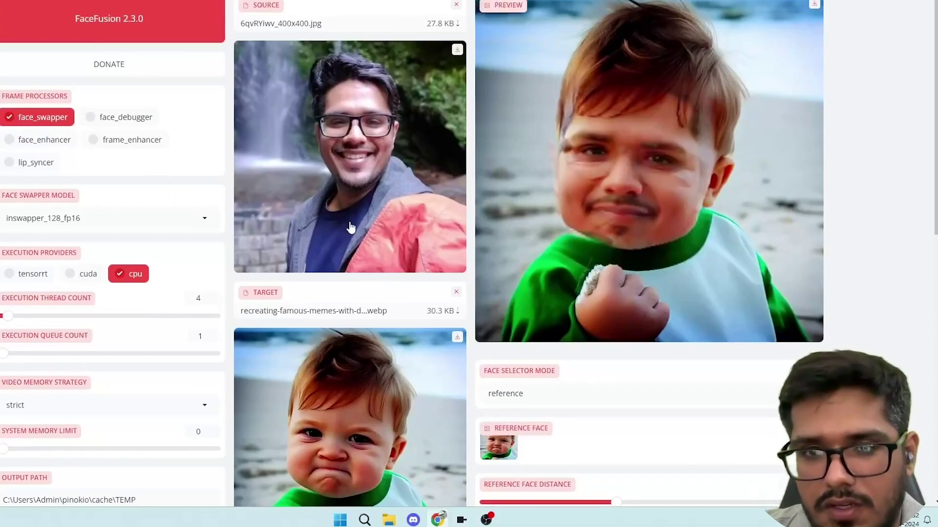
scroll(350, 227, "down", 10)
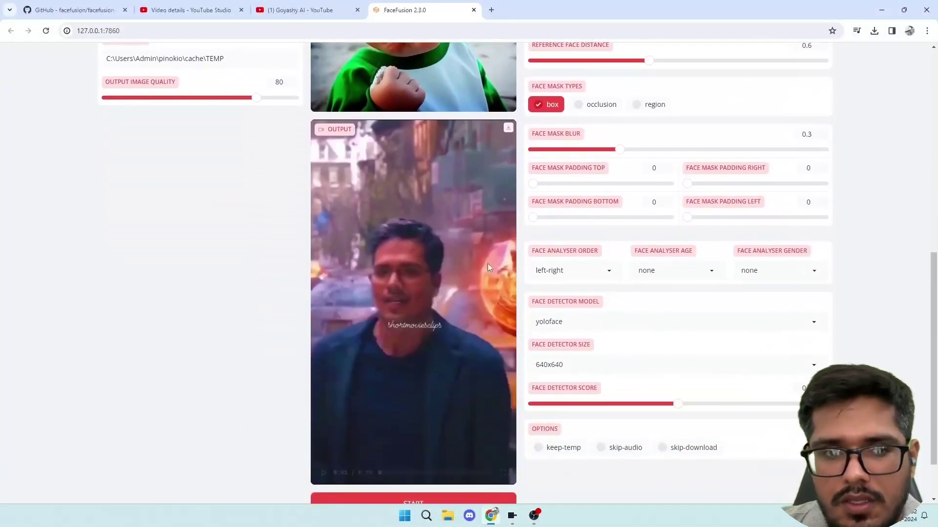
scroll(487, 266, "up", 10)
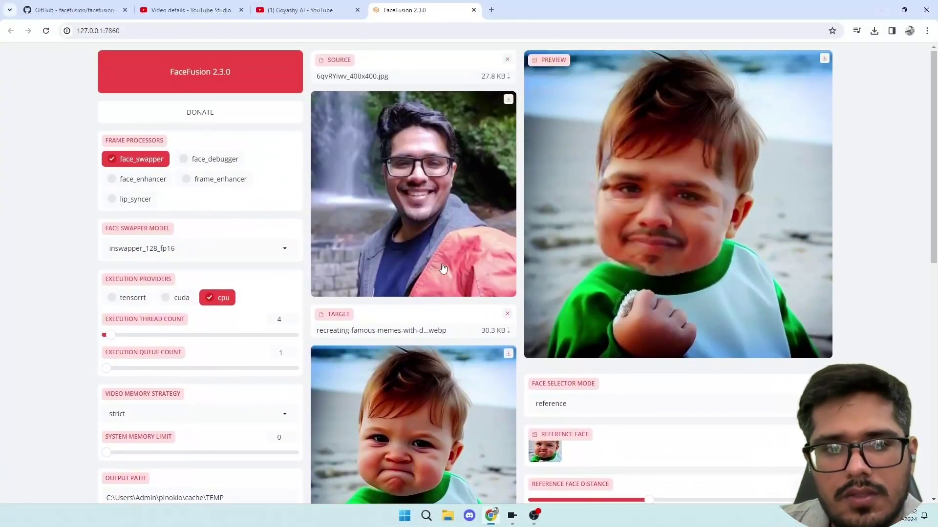